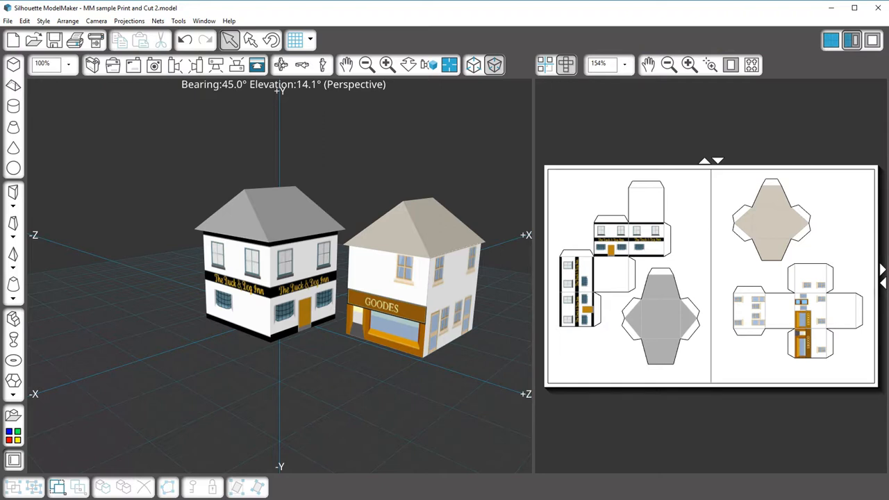
Set the fabrication mode to use registration marks (Print and Cut).
{"action": "left_click", "coordinate": [260, 486]}
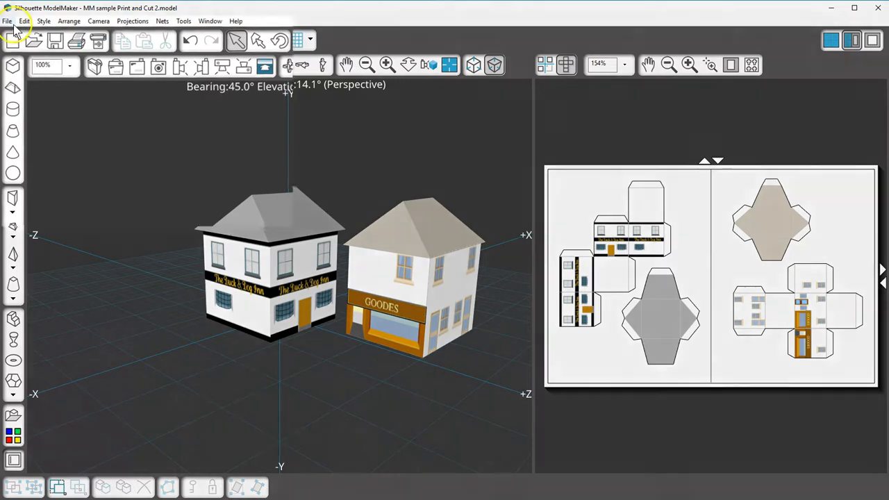
{"action": "left_click", "coordinate": [7, 21]}
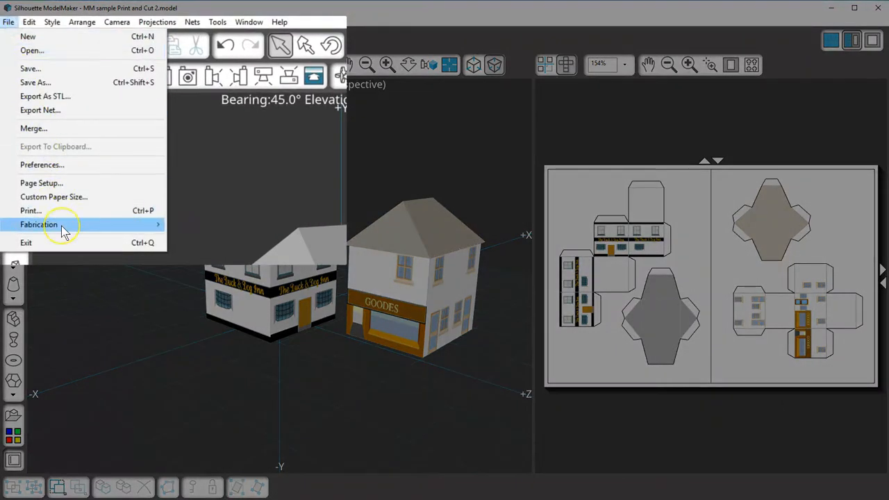
{"action": "mouse_move", "coordinate": [61, 225]}
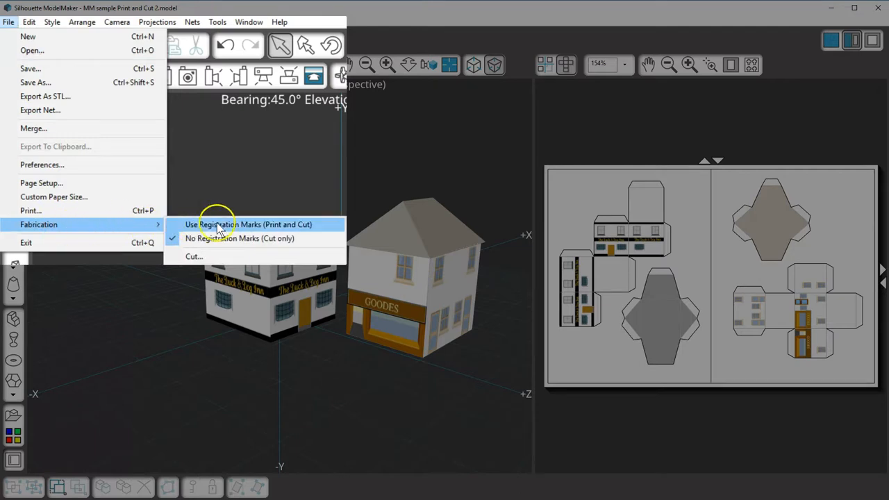
{"action": "left_click", "coordinate": [325, 224]}
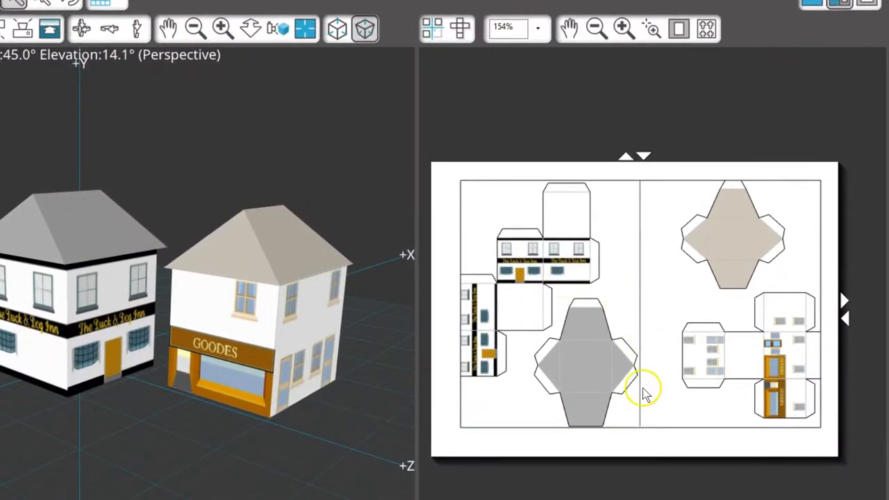
Reposition the wall and roof nets so they fit inside the reduced margins of the two pages.
{"action": "left_click_drag", "start_coordinate": [547, 263], "coordinate": [560, 263]}
{"action": "left_click_drag", "start_coordinate": [590, 343], "coordinate": [592, 341]}
{"action": "left_click_drag", "start_coordinate": [544, 316], "coordinate": [542, 315]}
{"action": "left_click_drag", "start_coordinate": [572, 357], "coordinate": [569, 358]}
{"action": "left_click_drag", "start_coordinate": [712, 358], "coordinate": [677, 362]}
{"action": "left_click", "coordinate": [724, 246]}
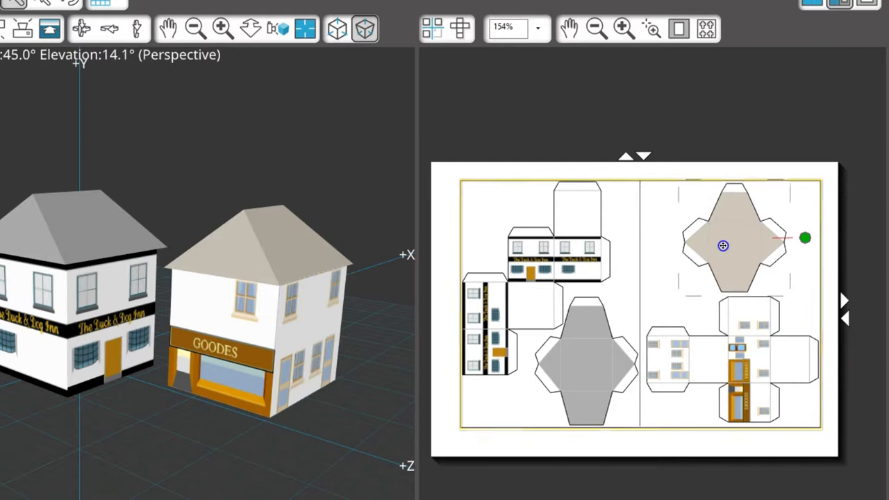
Review the alternative net permutations for the inn's wall net without choosing another one.
{"action": "right_click", "coordinate": [570, 243]}
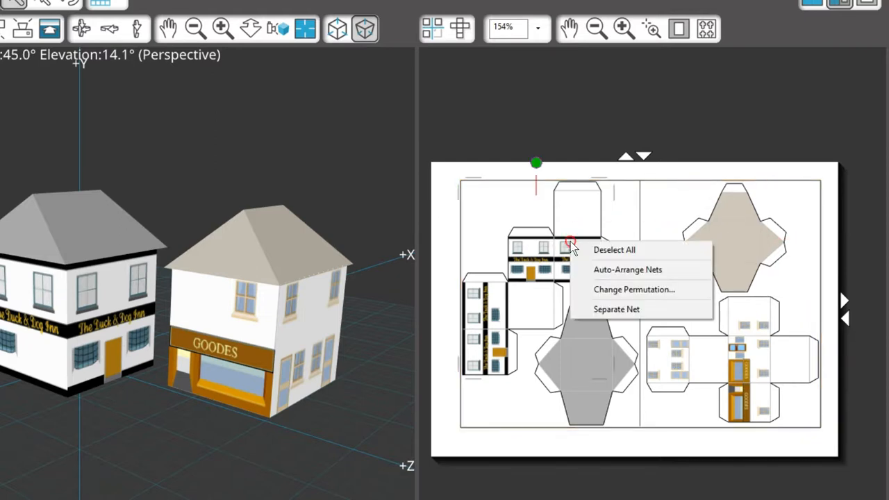
{"action": "left_click", "coordinate": [625, 290]}
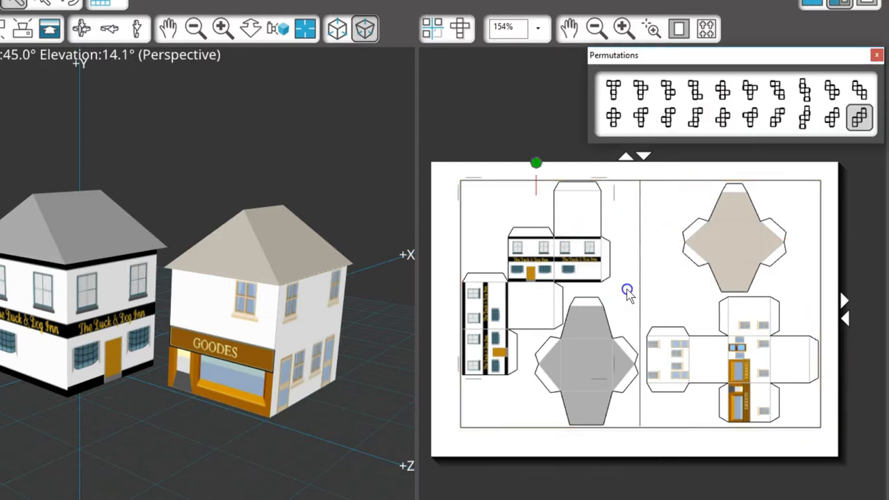
{"action": "left_click", "coordinate": [878, 55]}
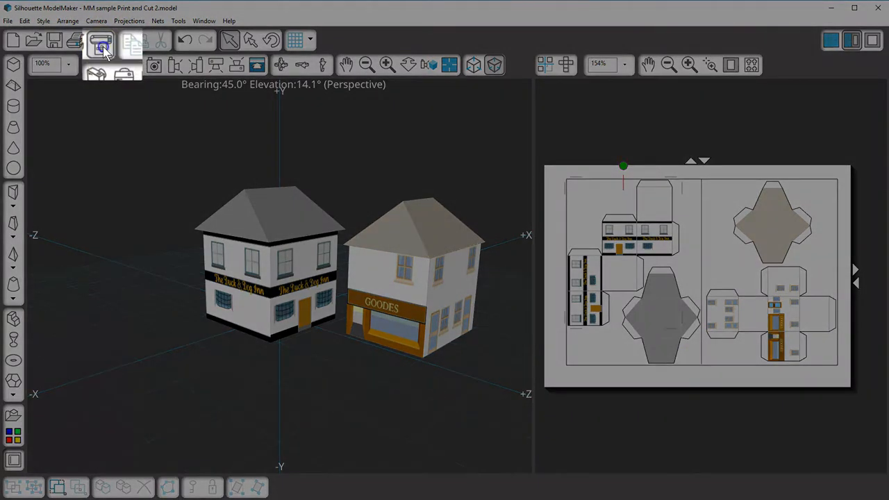
Start Print and Cut and try the page selection in the diagram, finishing with both pages selected for cutting.
{"action": "left_click", "coordinate": [103, 47]}
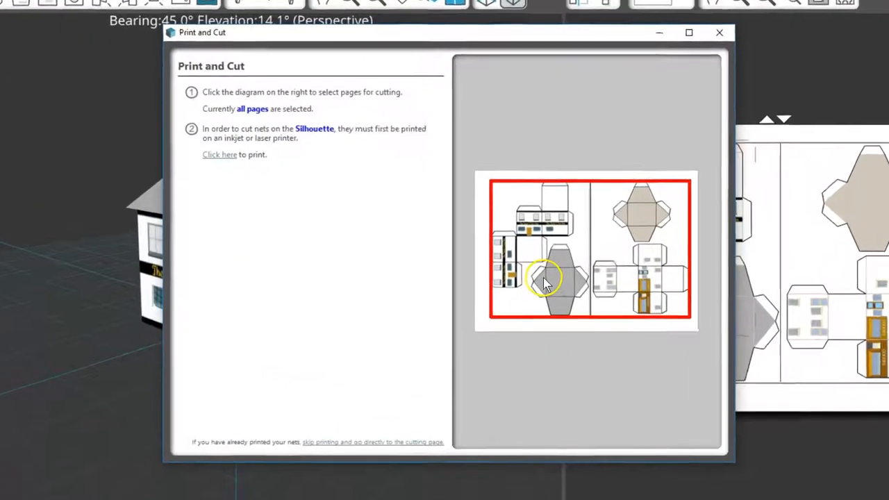
{"action": "left_click", "coordinate": [542, 280]}
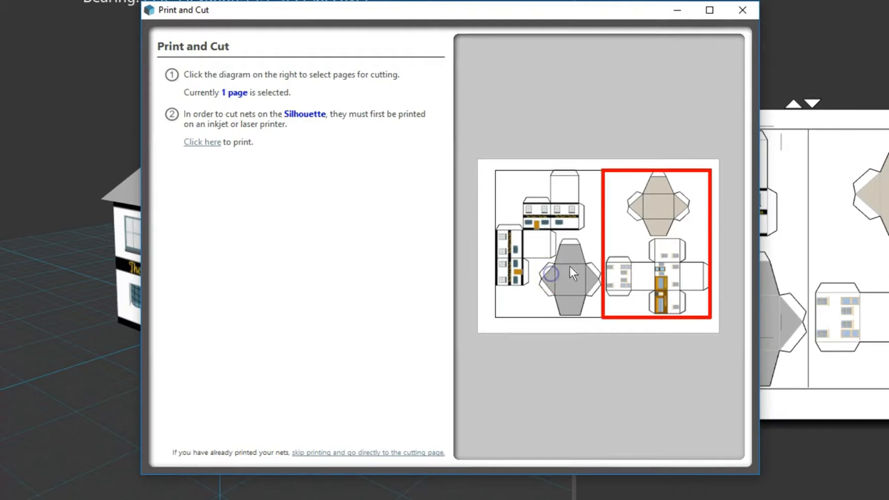
{"action": "left_click", "coordinate": [573, 253]}
{"action": "left_click", "coordinate": [637, 244]}
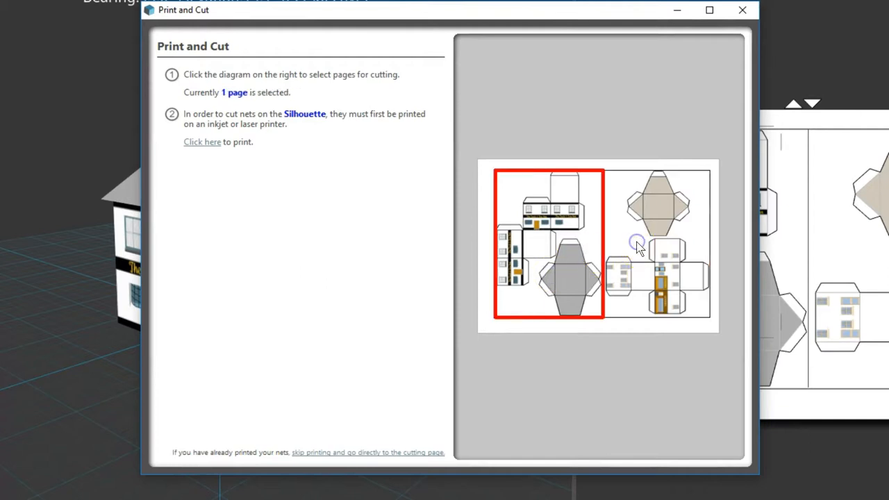
{"action": "left_click", "coordinate": [638, 246]}
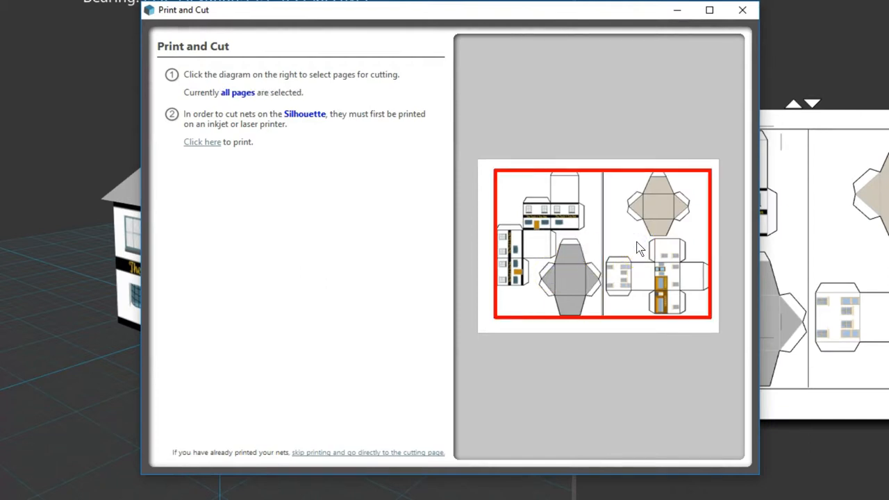
Print the selected pages on the EPSON WF-7610 Series printer, skipping the print name and keeping its print properties.
{"action": "left_click", "coordinate": [202, 143]}
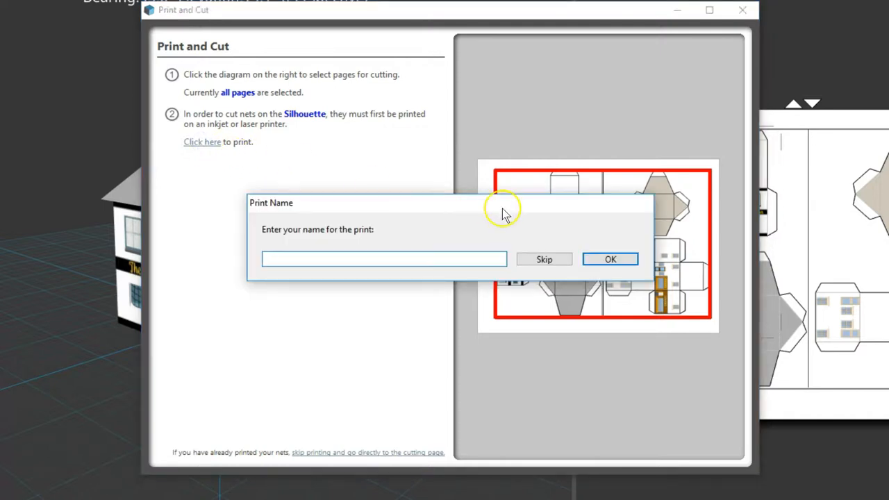
{"action": "left_click", "coordinate": [560, 259]}
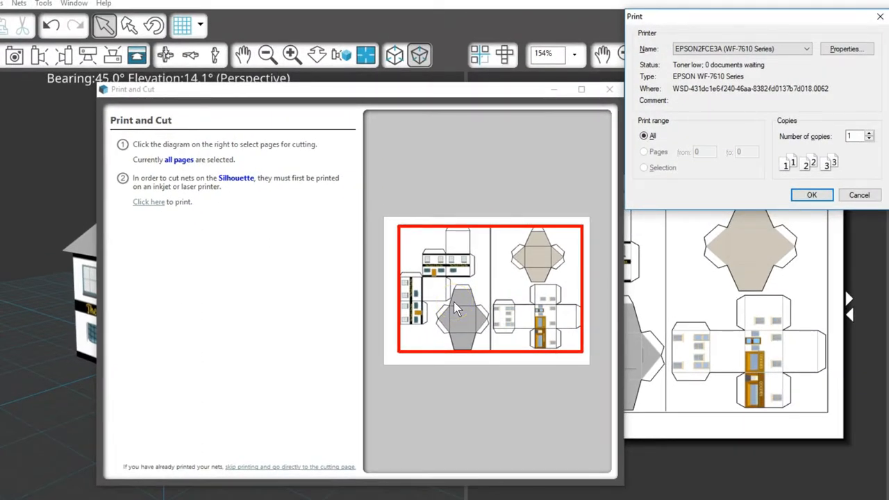
{"action": "left_click", "coordinate": [833, 52]}
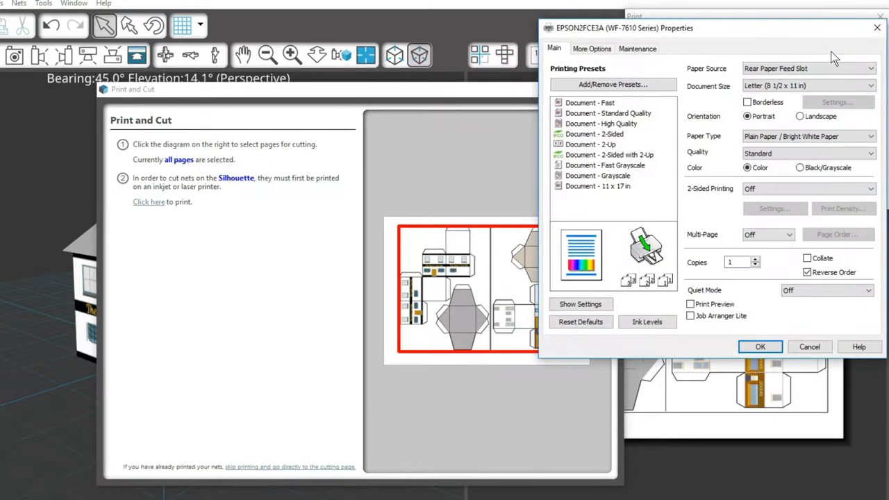
{"action": "left_click", "coordinate": [775, 350]}
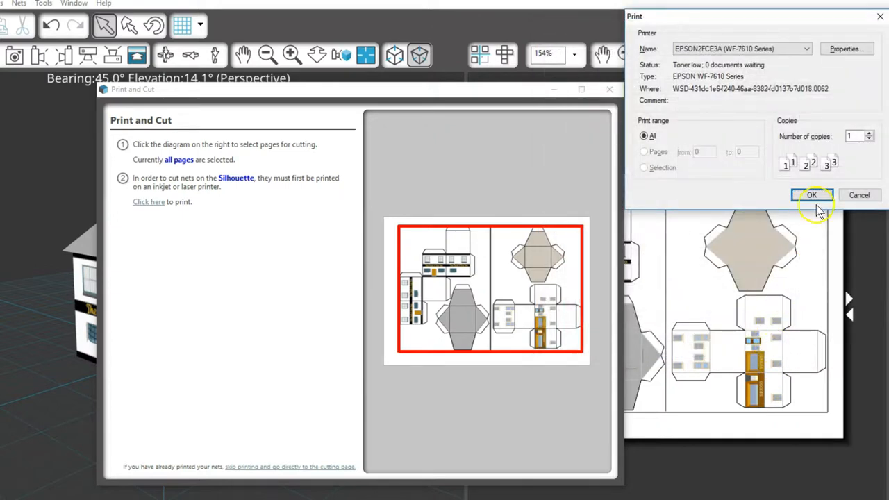
{"action": "left_click", "coordinate": [800, 195]}
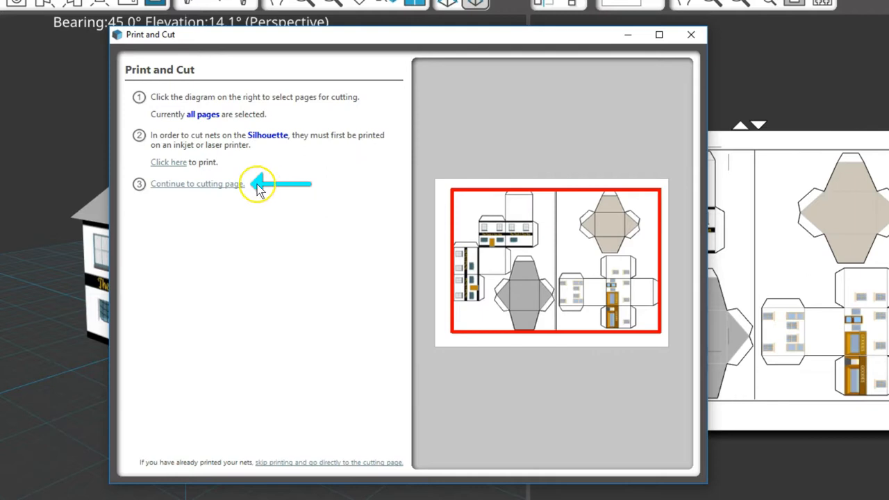
Continue to the cutting page and check the cut settings, keeping fold scoring off with perforation and perimeter cutting on.
{"action": "left_click", "coordinate": [228, 184]}
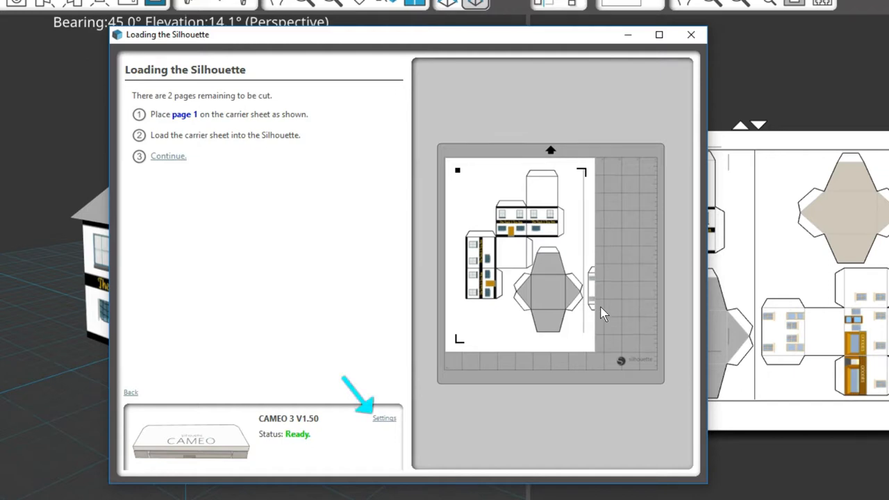
{"action": "left_click", "coordinate": [380, 423]}
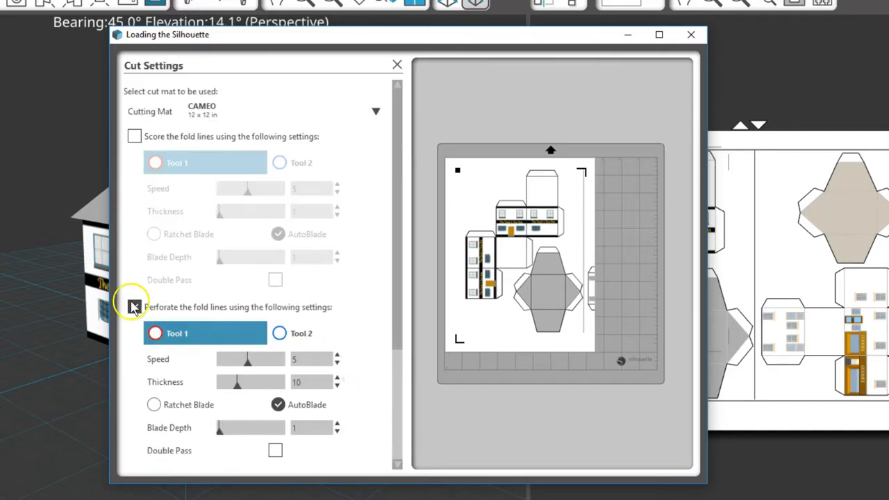
{"action": "left_click", "coordinate": [135, 137]}
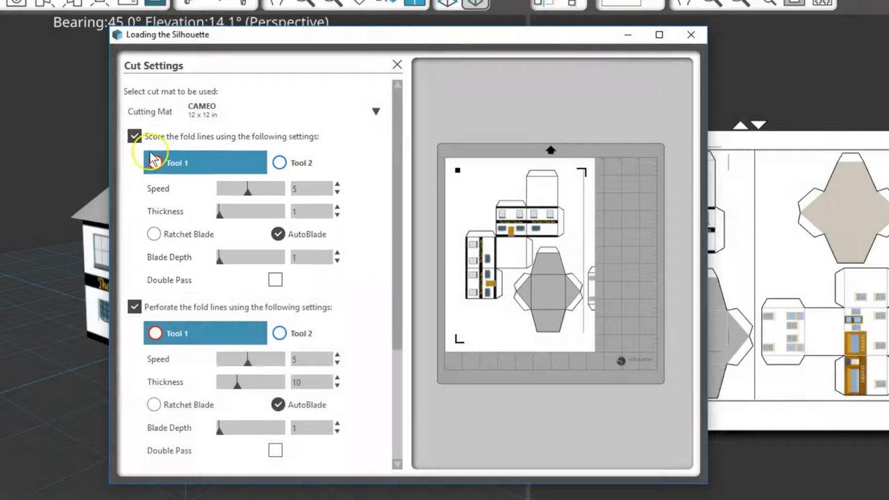
{"action": "left_click", "coordinate": [135, 136]}
{"action": "left_click_drag", "start_coordinate": [396, 234], "coordinate": [391, 352]}
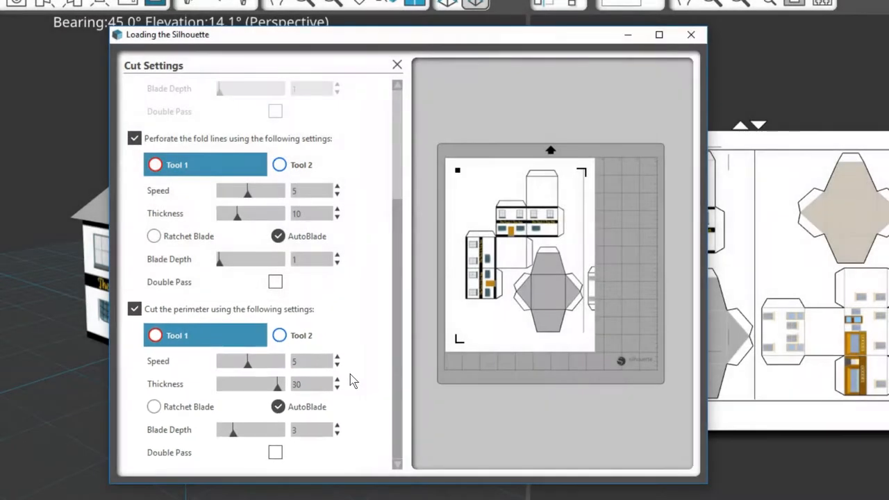
{"action": "left_click", "coordinate": [325, 375]}
{"action": "left_click", "coordinate": [397, 66]}
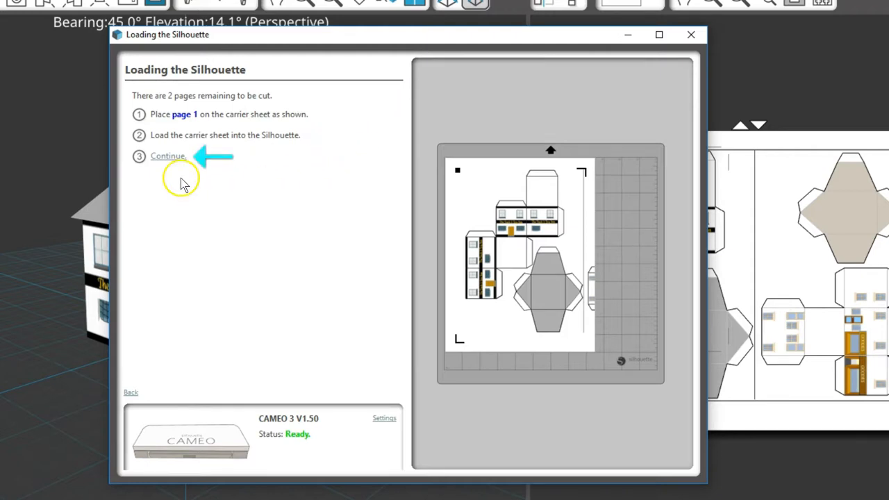
Detect the registration marks automatically and cut page 1.
{"action": "left_click", "coordinate": [169, 156]}
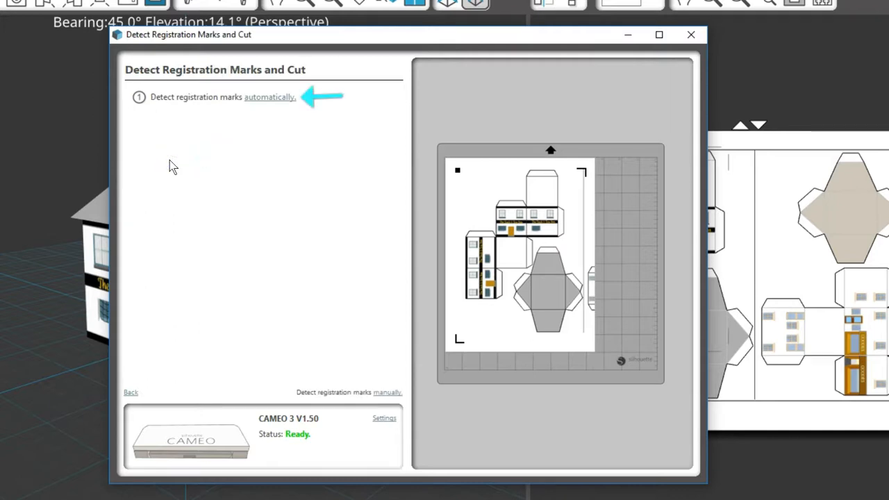
{"action": "left_click", "coordinate": [268, 97]}
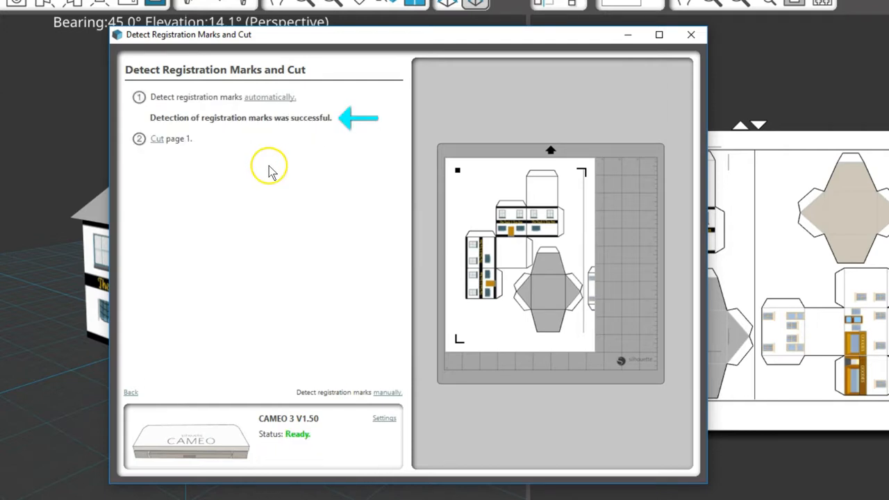
{"action": "left_click", "coordinate": [157, 139]}
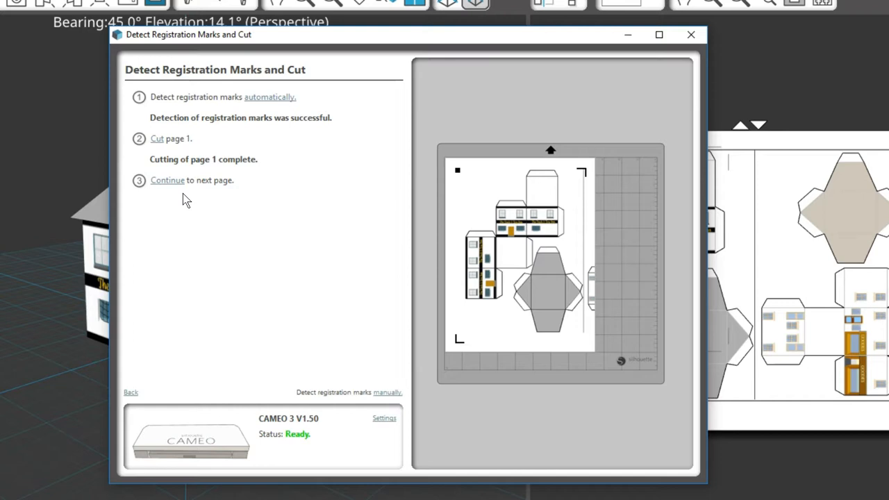
Advance to page 2, view the manual registration mark detection controls, and close the cutting window.
{"action": "left_click", "coordinate": [174, 182]}
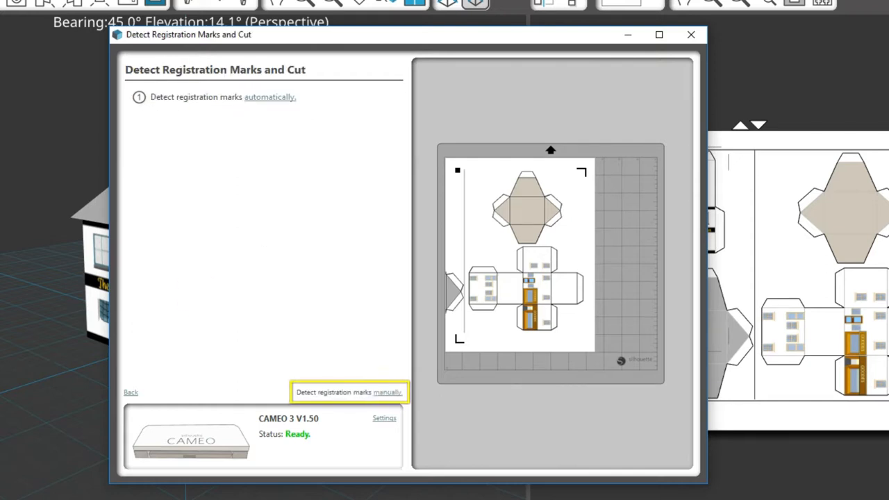
{"action": "left_click", "coordinate": [388, 393]}
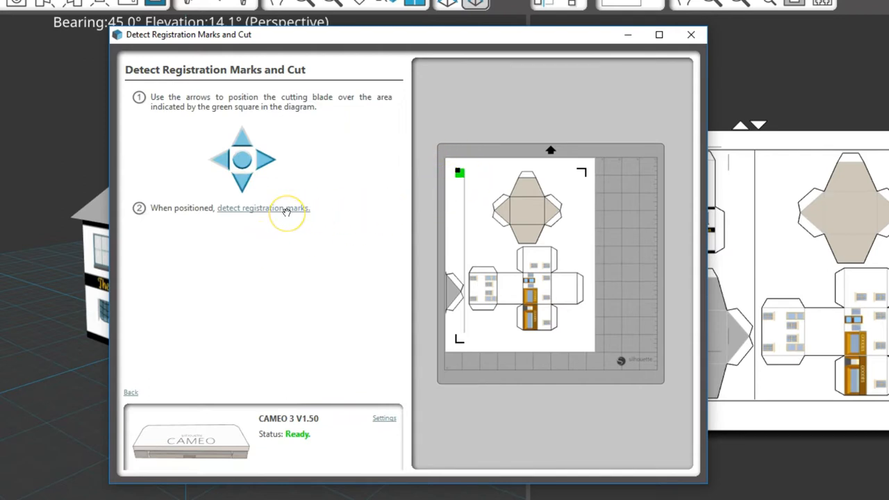
{"action": "left_click", "coordinate": [686, 35]}
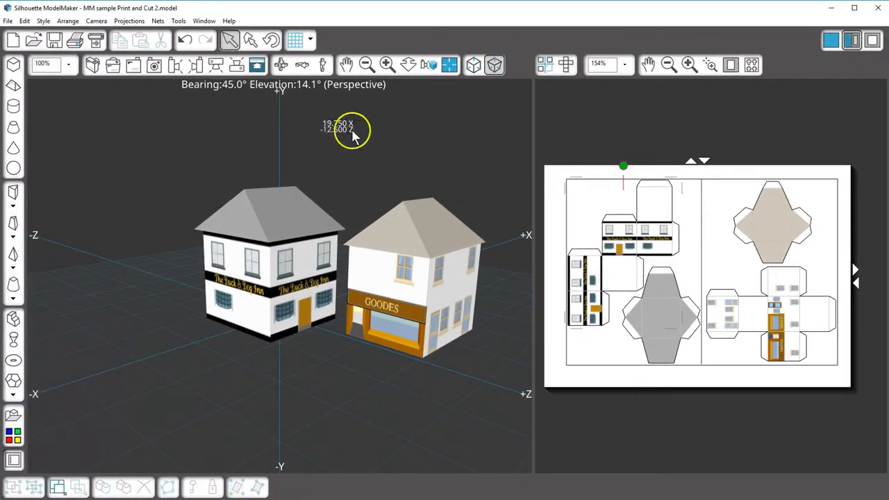
Start a new model without saving the current one and set fabrication to No Registration Marks (Cut only).
{"action": "left_click", "coordinate": [13, 39]}
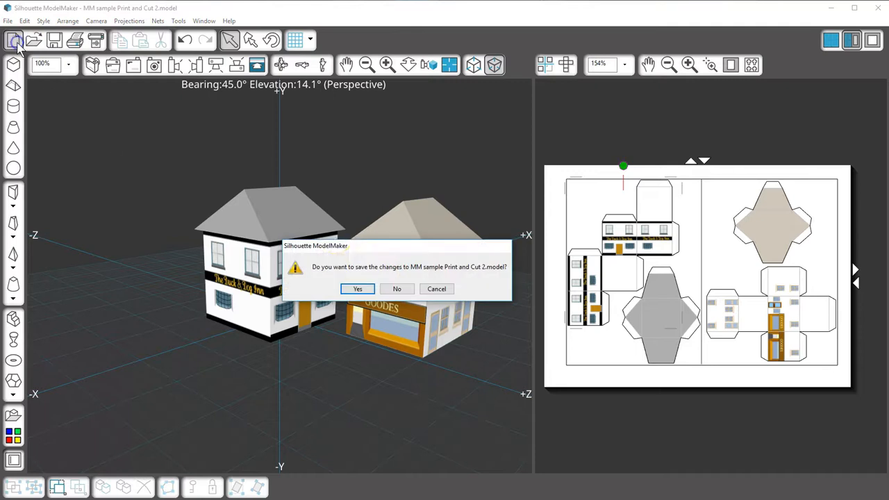
{"action": "left_click", "coordinate": [397, 289]}
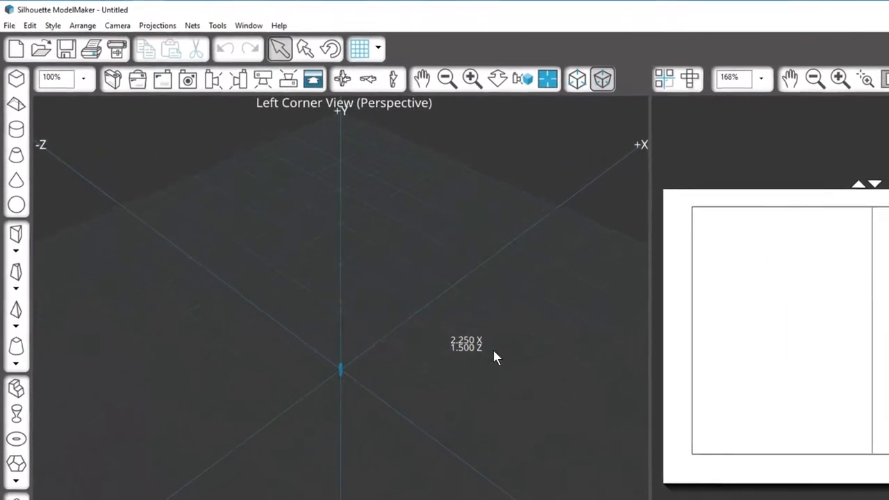
{"action": "left_click", "coordinate": [9, 26]}
{"action": "mouse_move", "coordinate": [73, 209]}
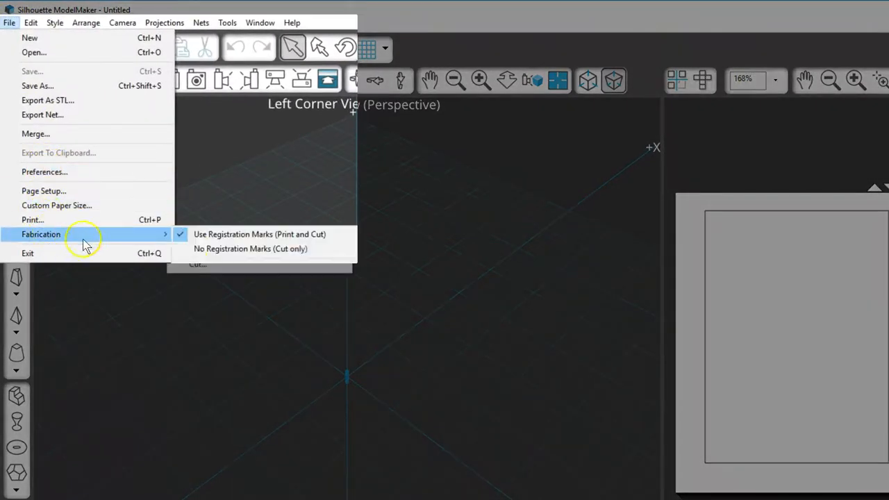
{"action": "left_click", "coordinate": [224, 250]}
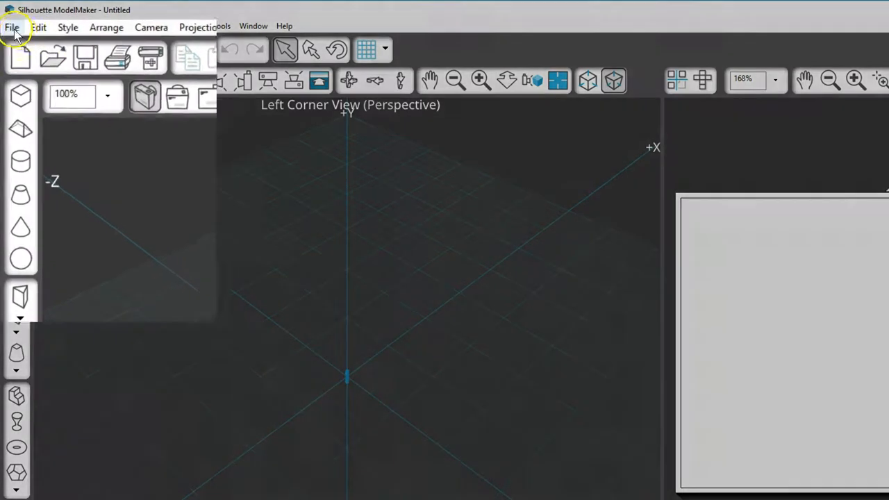
Set the custom paper size to the 12"x12" preset.
{"action": "left_click", "coordinate": [10, 26]}
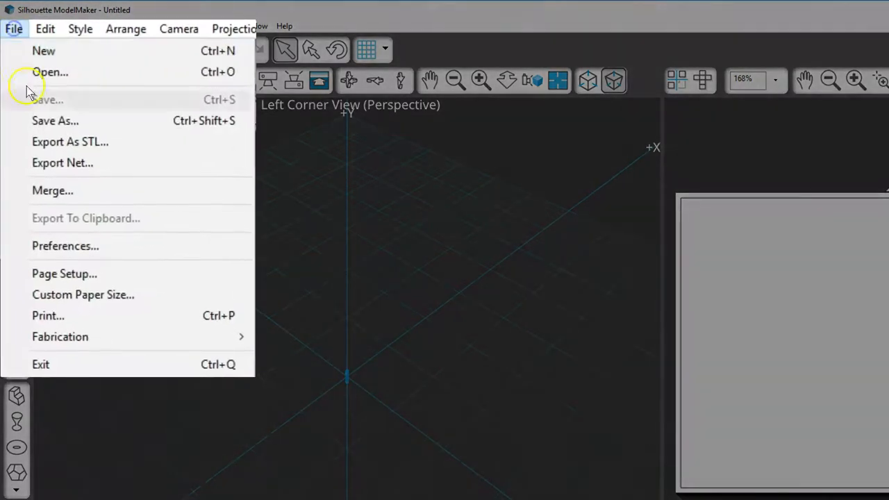
{"action": "left_click", "coordinate": [88, 293]}
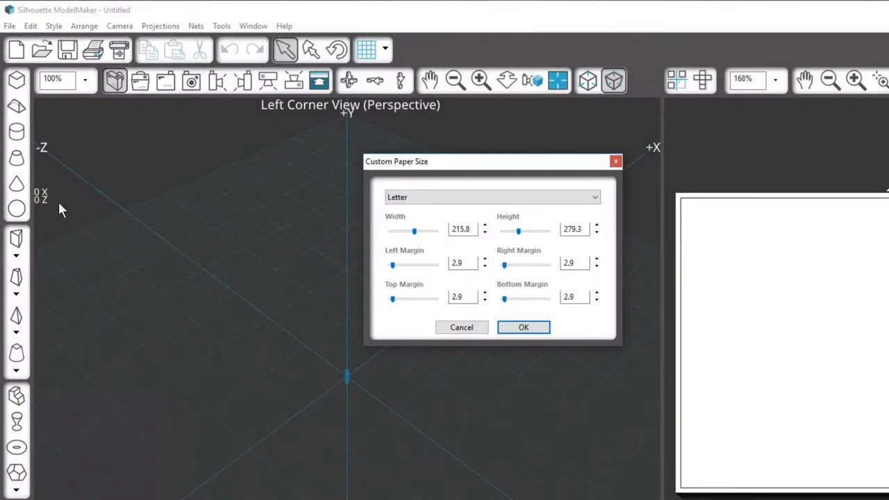
{"action": "left_click", "coordinate": [597, 197]}
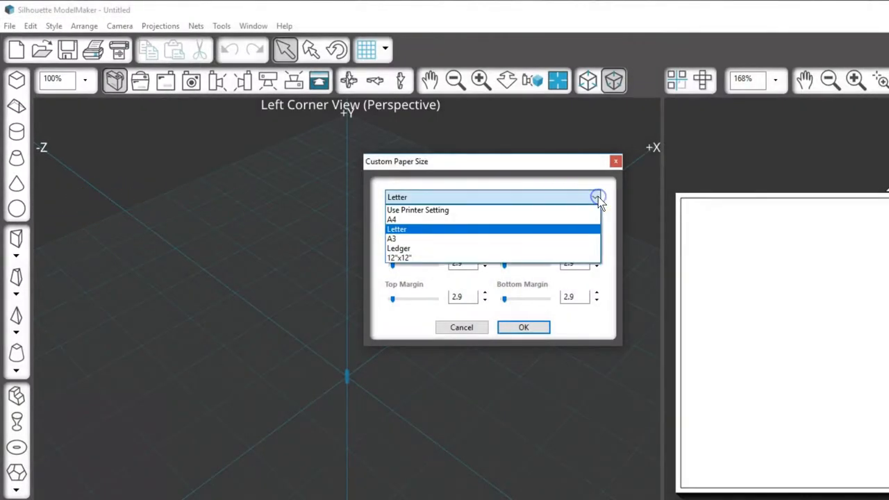
{"action": "left_click", "coordinate": [398, 259]}
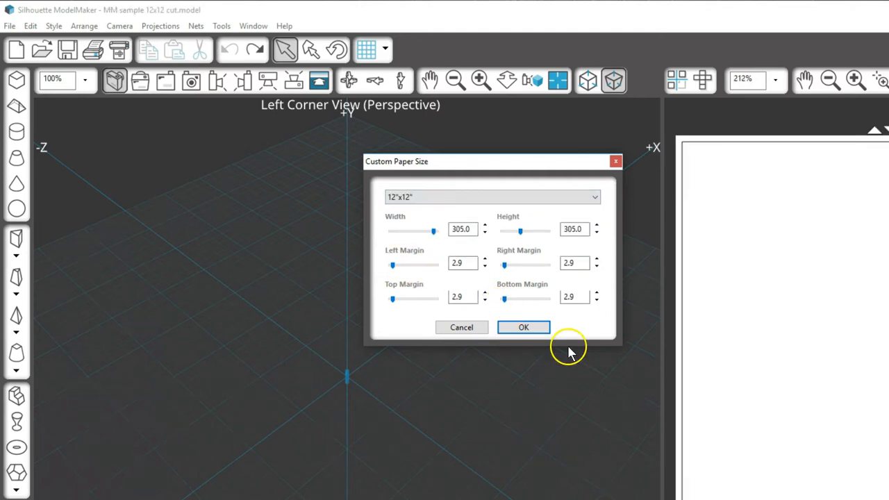
{"action": "left_click", "coordinate": [532, 327]}
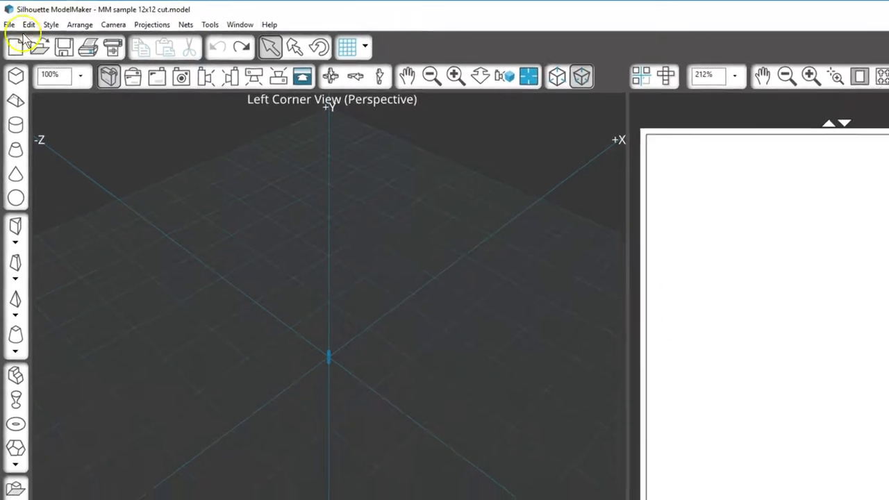
Add a large square-based pyramid to the empty model so that its net fills most of the 12"x12" page.
{"action": "left_click", "coordinate": [42, 50]}
{"action": "left_click", "coordinate": [492, 358]}
{"action": "double_click", "coordinate": [350, 182]}
{"action": "double_click", "coordinate": [215, 160]}
{"action": "left_click", "coordinate": [407, 143]}
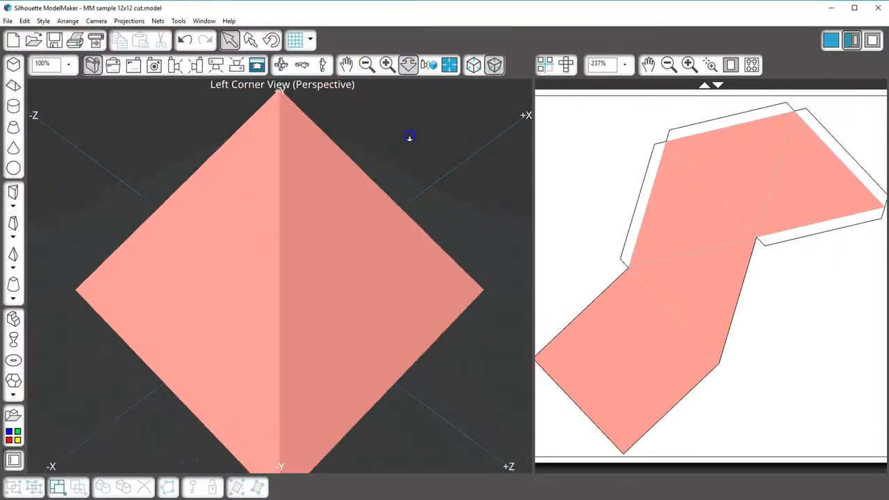
{"action": "left_click", "coordinate": [733, 64]}
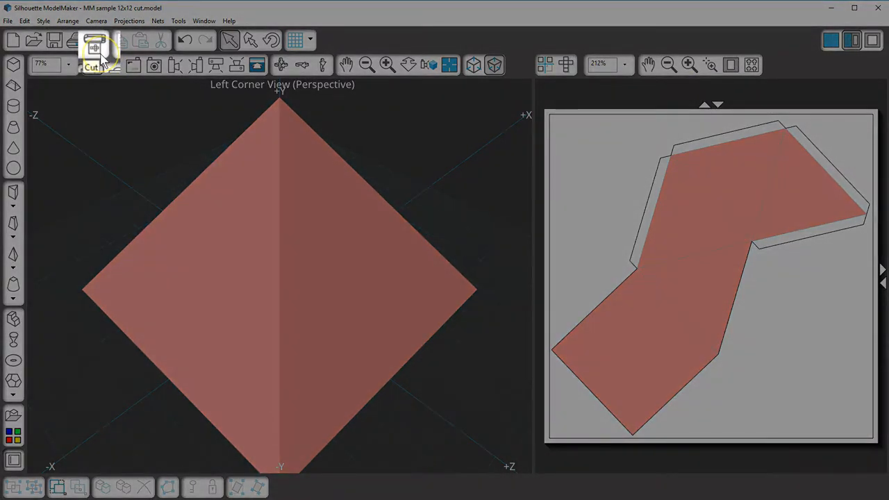
Open the cutting window for the pyramid net, review the fold perforation and perimeter cut settings, and close the window.
{"action": "left_click", "coordinate": [101, 57]}
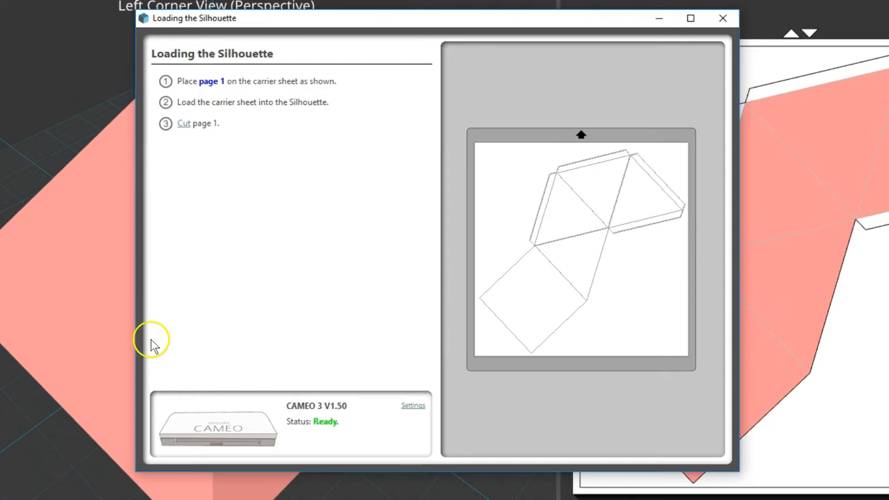
{"action": "left_click", "coordinate": [414, 406]}
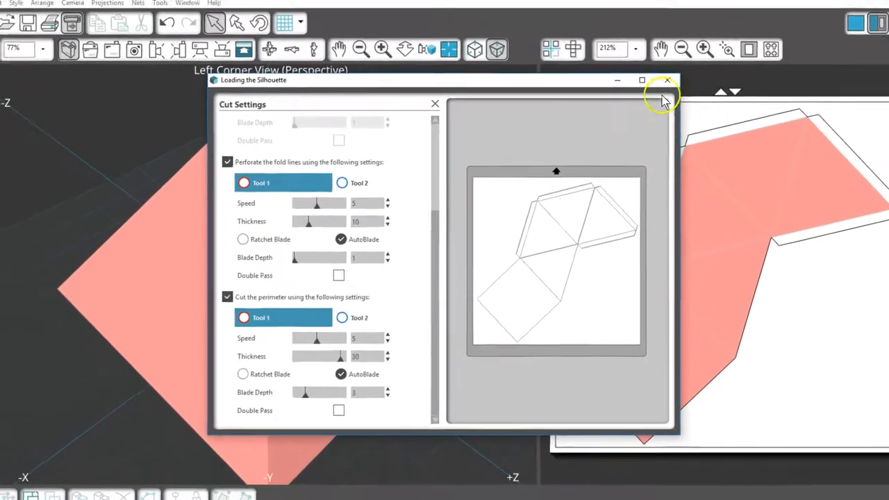
{"action": "left_click", "coordinate": [667, 80]}
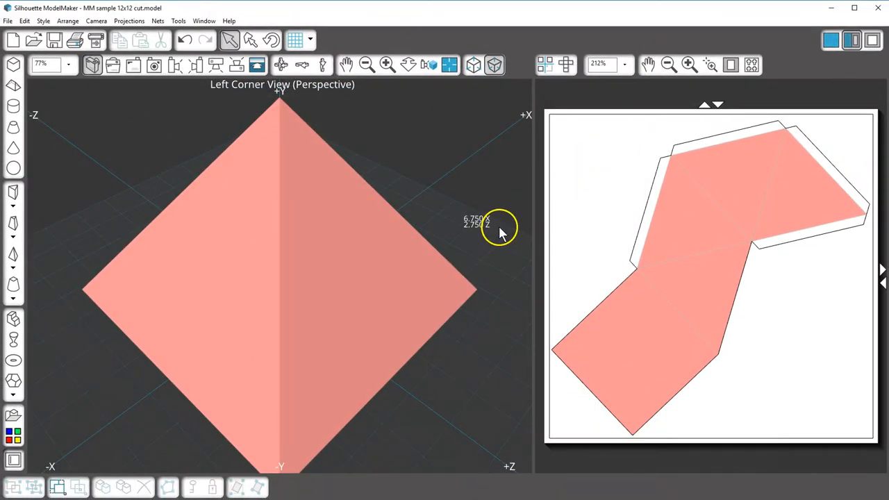